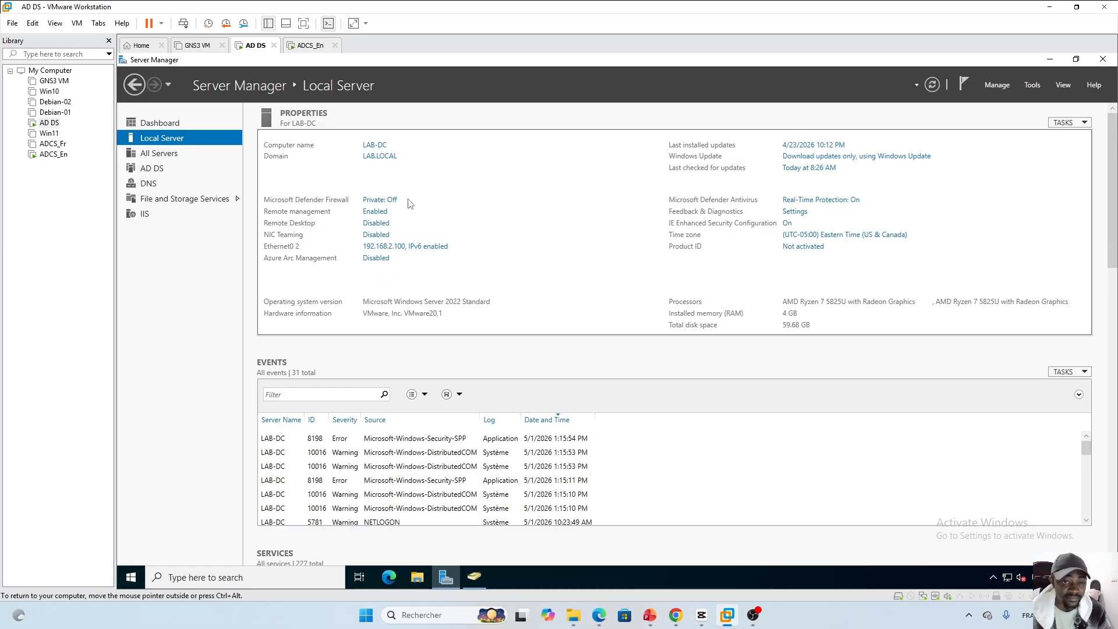
Step: Switch to the ADCS_En virtual machine and hide the VM library to enlarge its display
{"action": "left_click", "coordinate": [307, 49]}
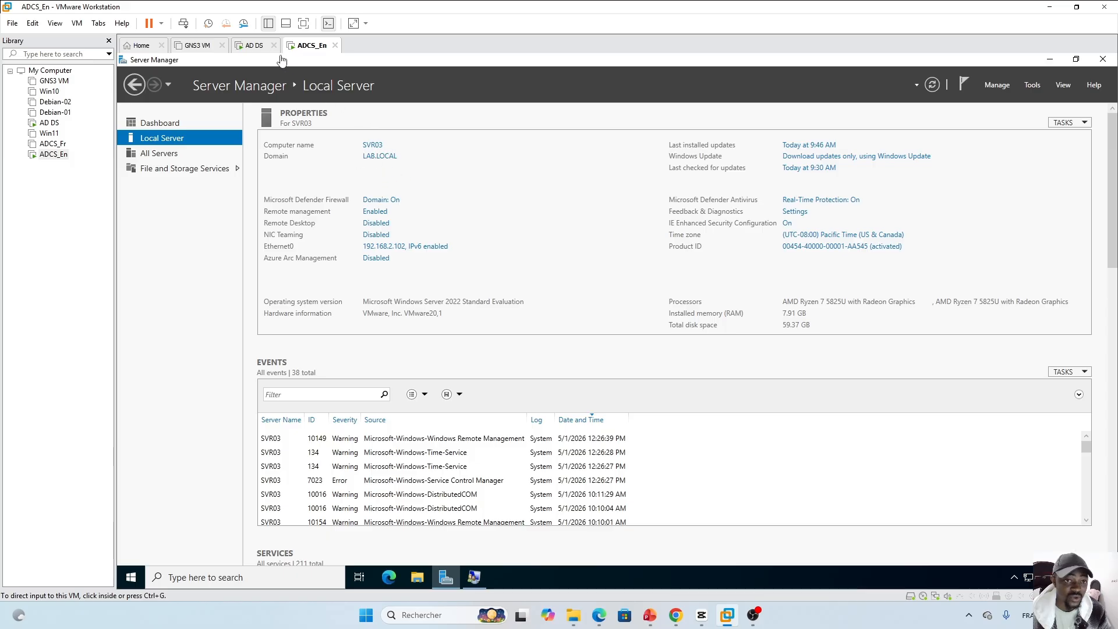
{"action": "left_click", "coordinate": [252, 47]}
{"action": "left_click", "coordinate": [309, 46]}
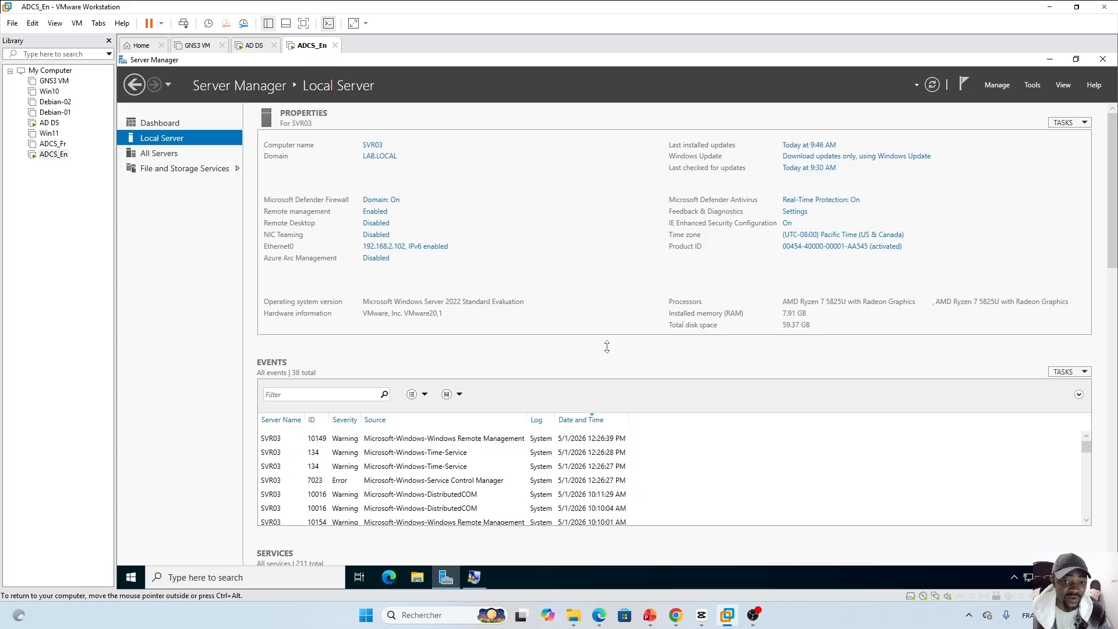
{"action": "left_click", "coordinate": [998, 85]}
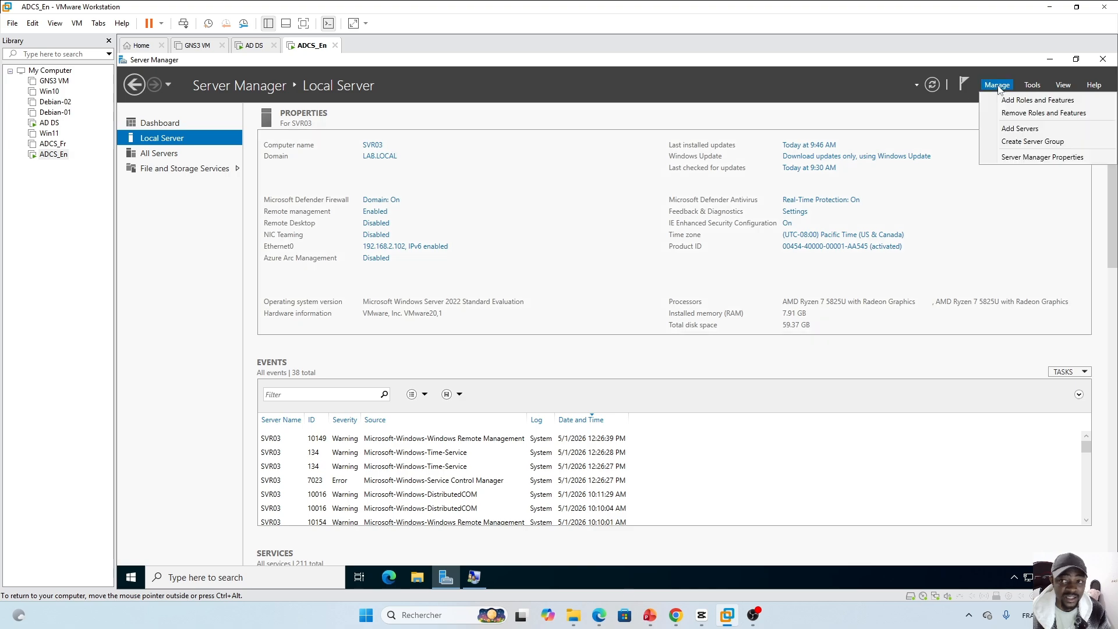
{"action": "left_click", "coordinate": [109, 41]}
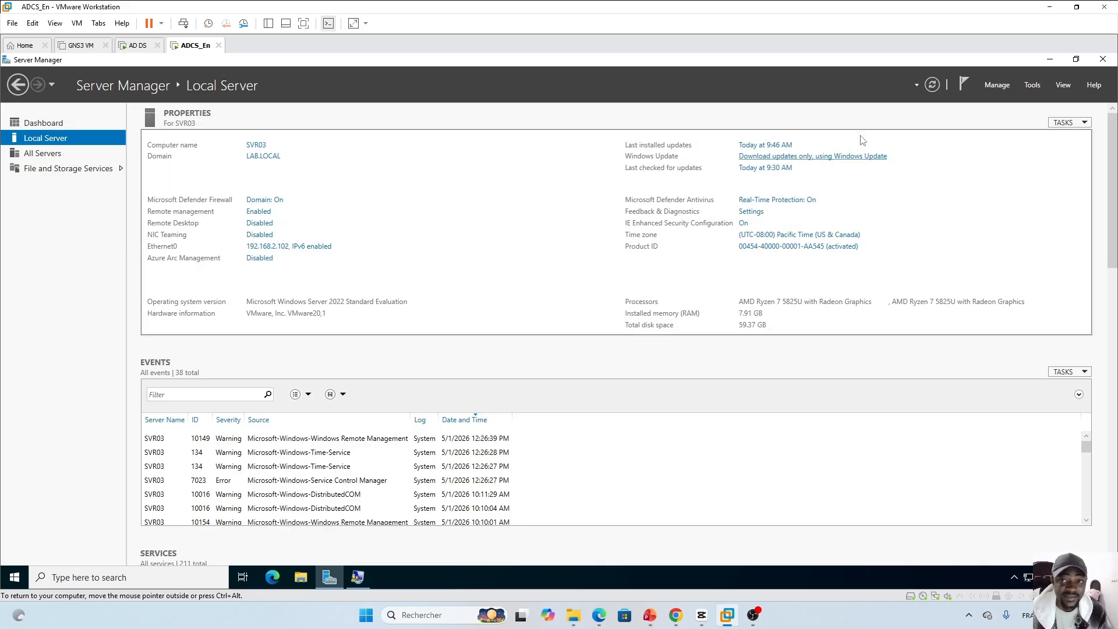
Step: Start the Add Roles and Features Wizard and choose SVR03.LAB.LOCAL from the server pool as the destination server
{"action": "left_click", "coordinate": [999, 86]}
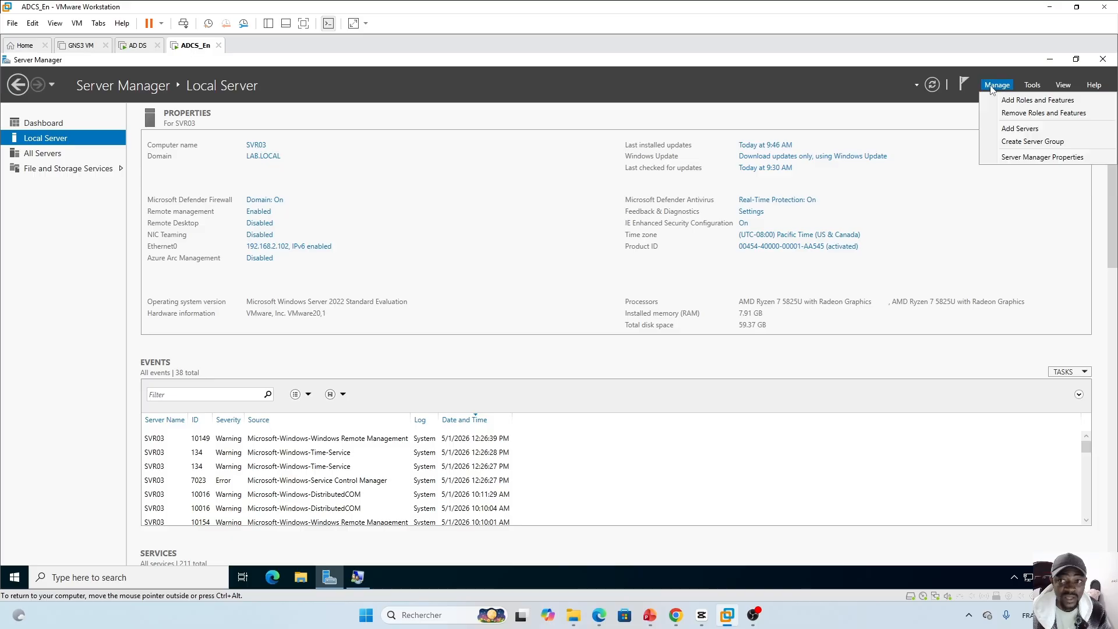
{"action": "left_click", "coordinate": [1025, 103]}
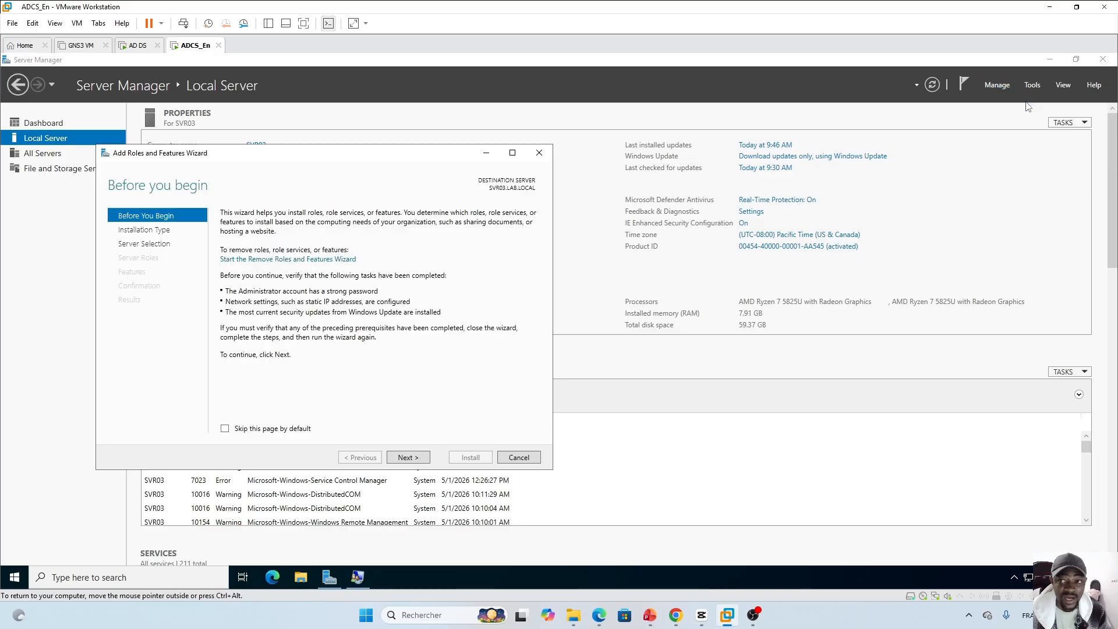
{"action": "left_click", "coordinate": [411, 456]}
{"action": "left_click", "coordinate": [411, 459]}
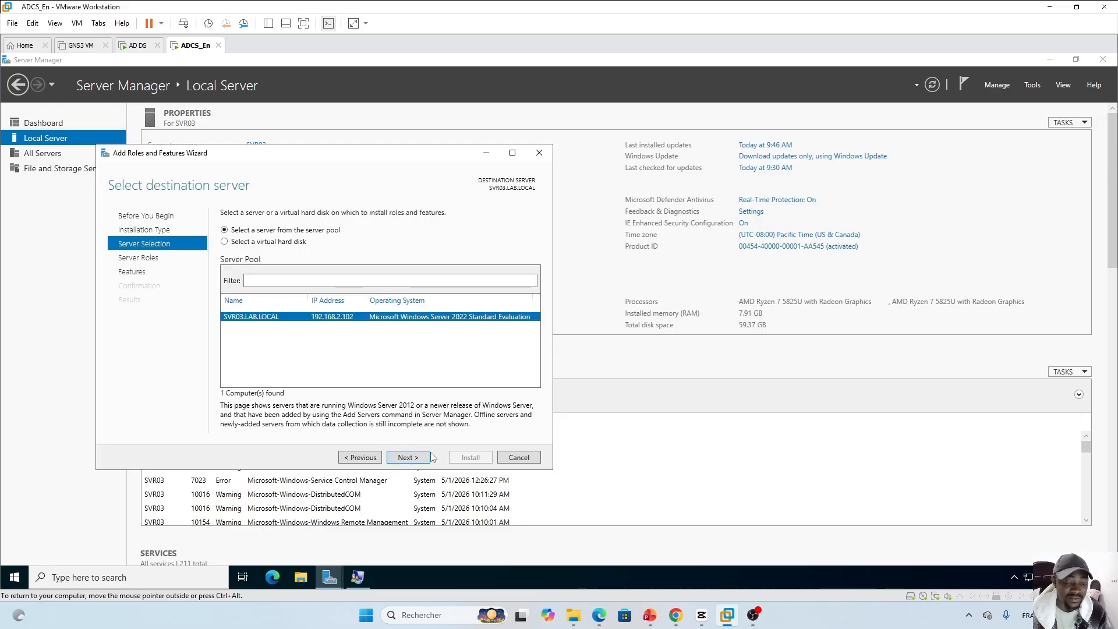
{"action": "left_click", "coordinate": [409, 458]}
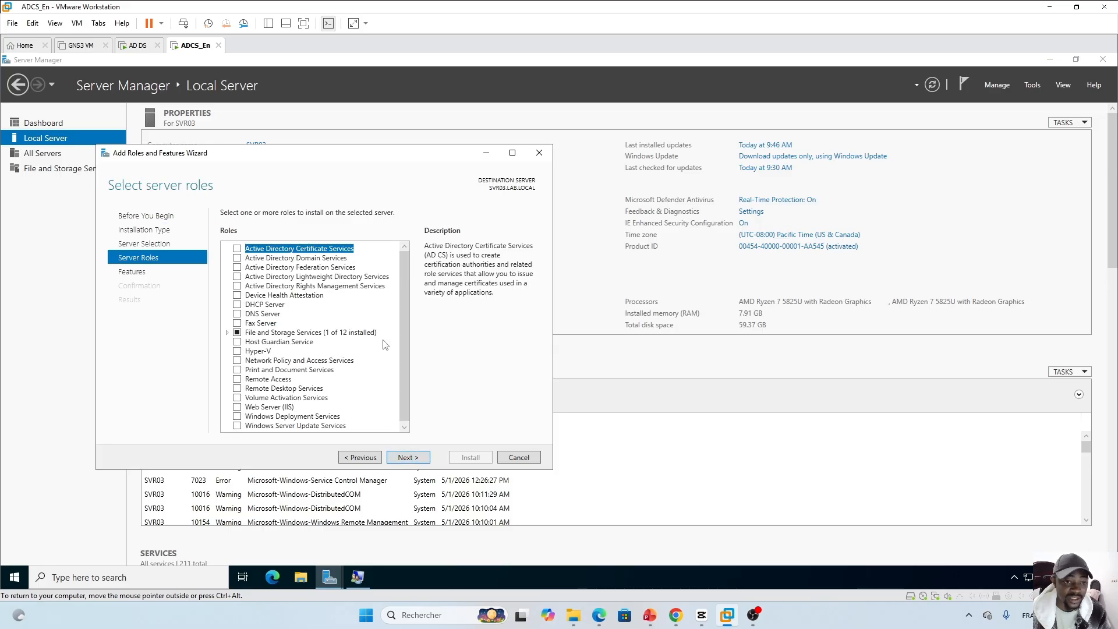
Step: Add the Active Directory Certificate Services role with its required features and proceed to its role services, keeping the default feature selection
{"action": "left_click_drag", "start_coordinate": [404, 325], "coordinate": [410, 303]}
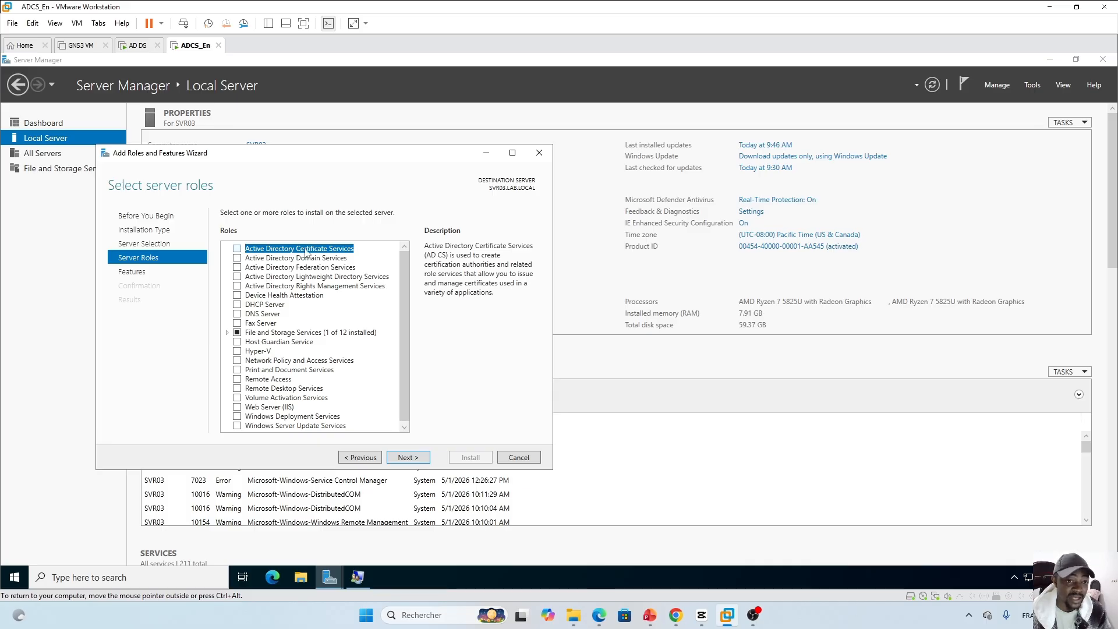
{"action": "left_click", "coordinate": [237, 248]}
{"action": "left_click", "coordinate": [358, 412]}
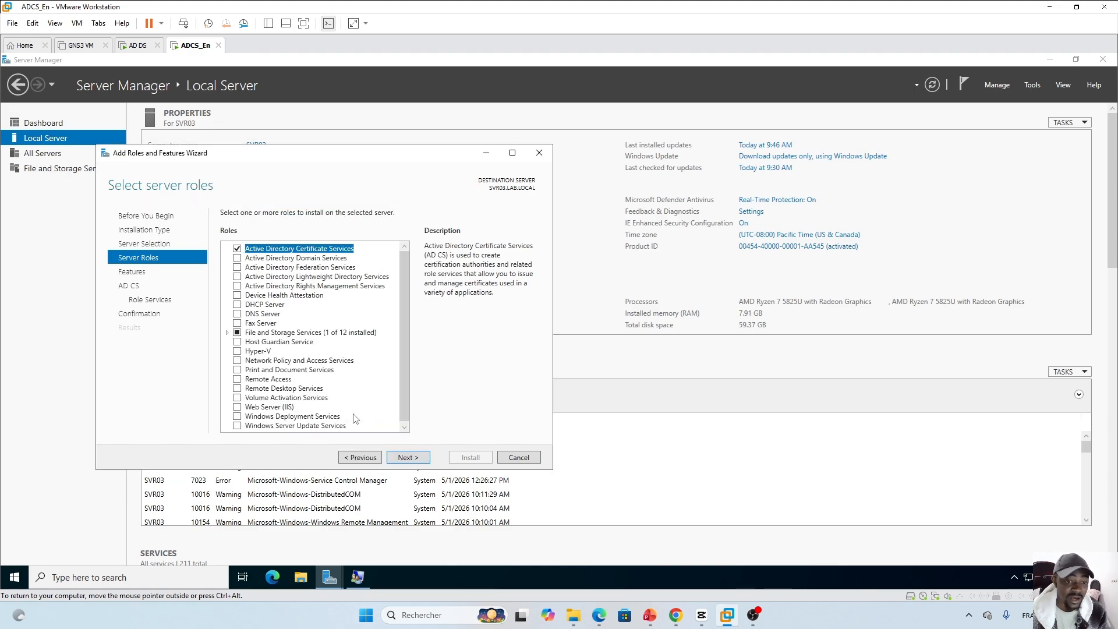
{"action": "left_click", "coordinate": [410, 459]}
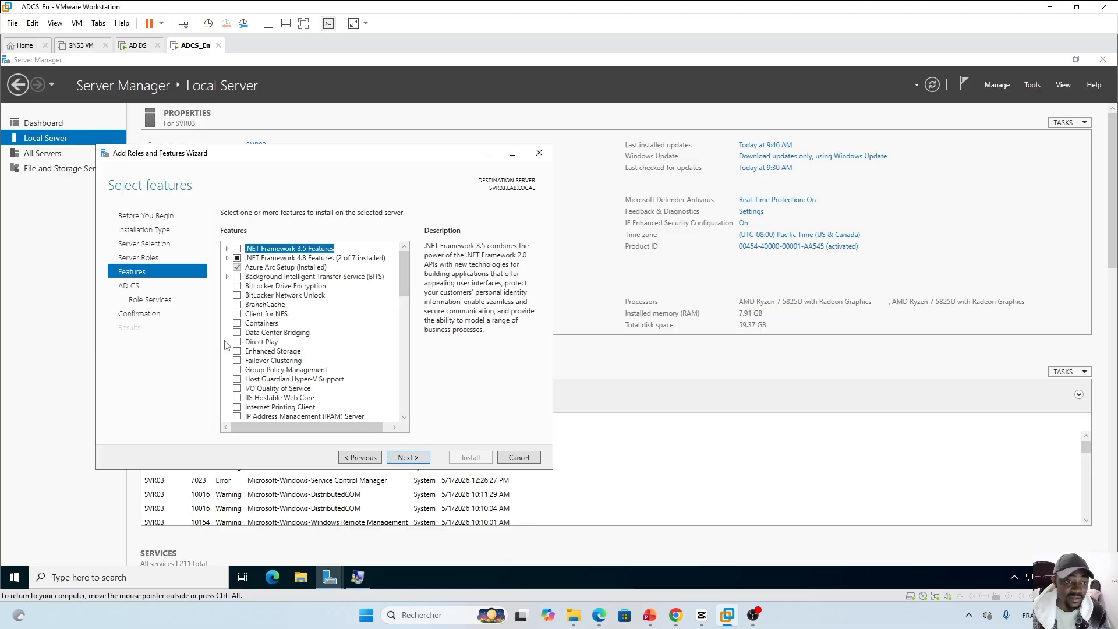
{"action": "left_click", "coordinate": [409, 459]}
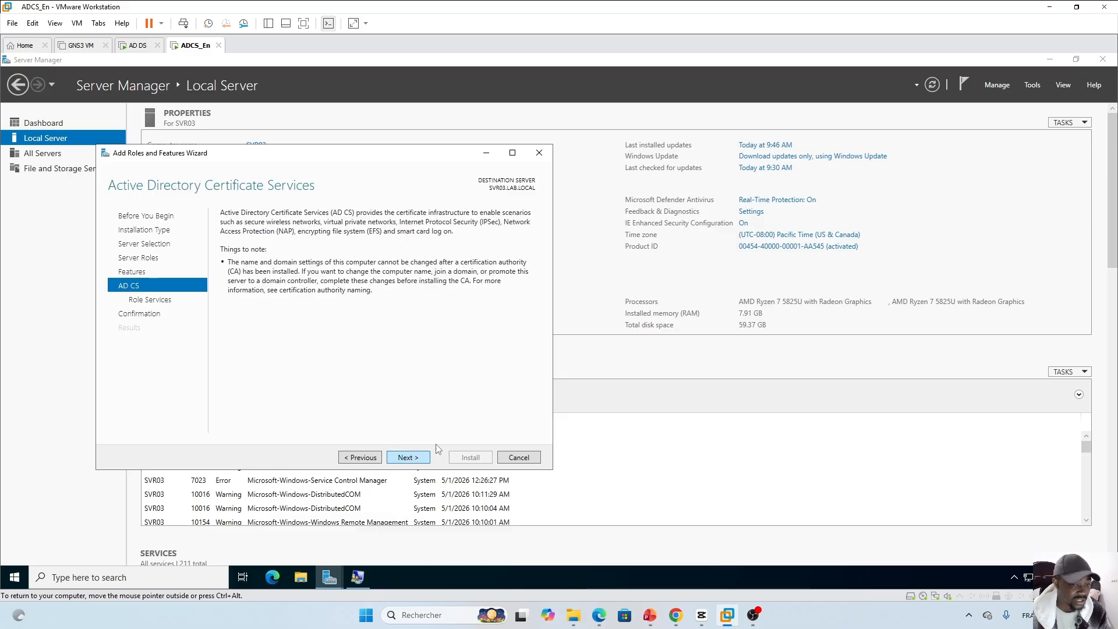
{"action": "left_click", "coordinate": [410, 458]}
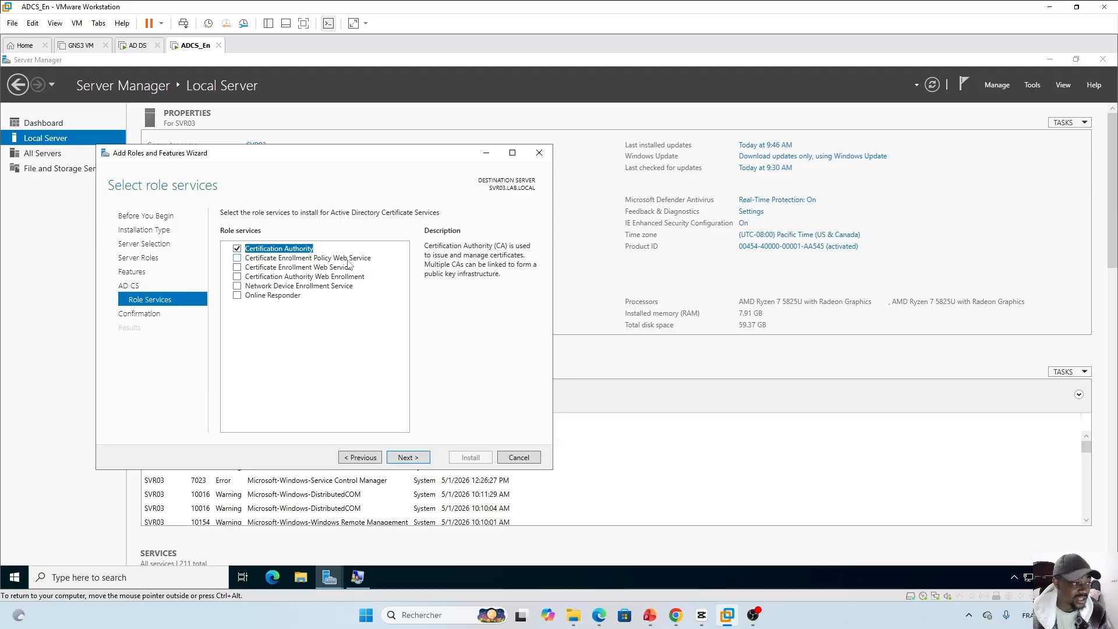
Step: Add the Certificate Enrollment Policy Web Service with its required features, keeping Certification Authority selected
{"action": "left_click", "coordinate": [328, 260]}
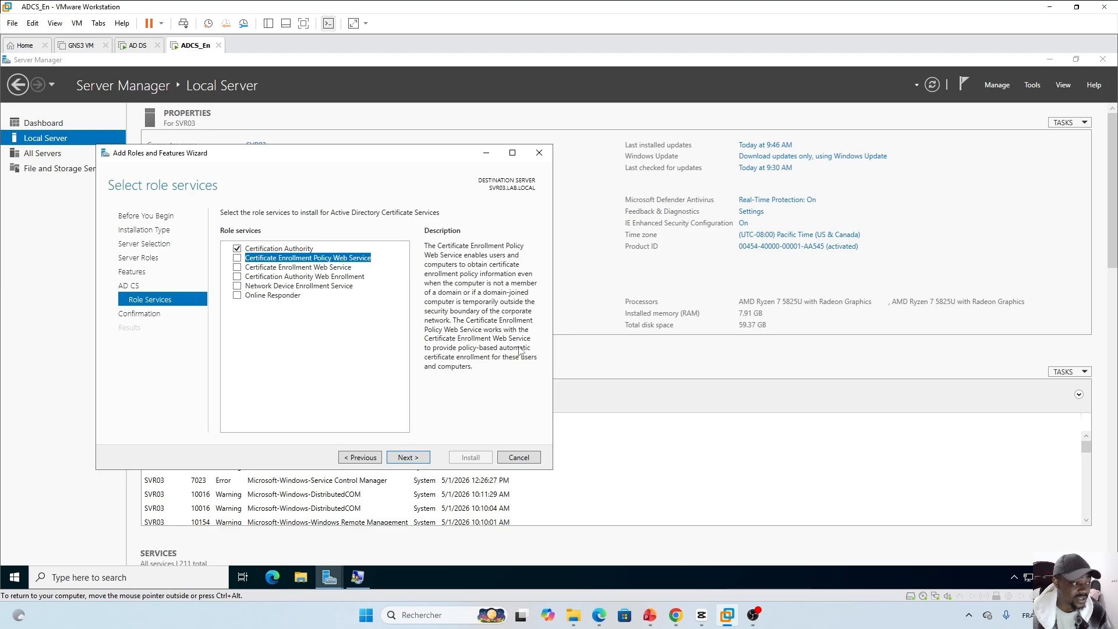
{"action": "left_click", "coordinate": [285, 249]}
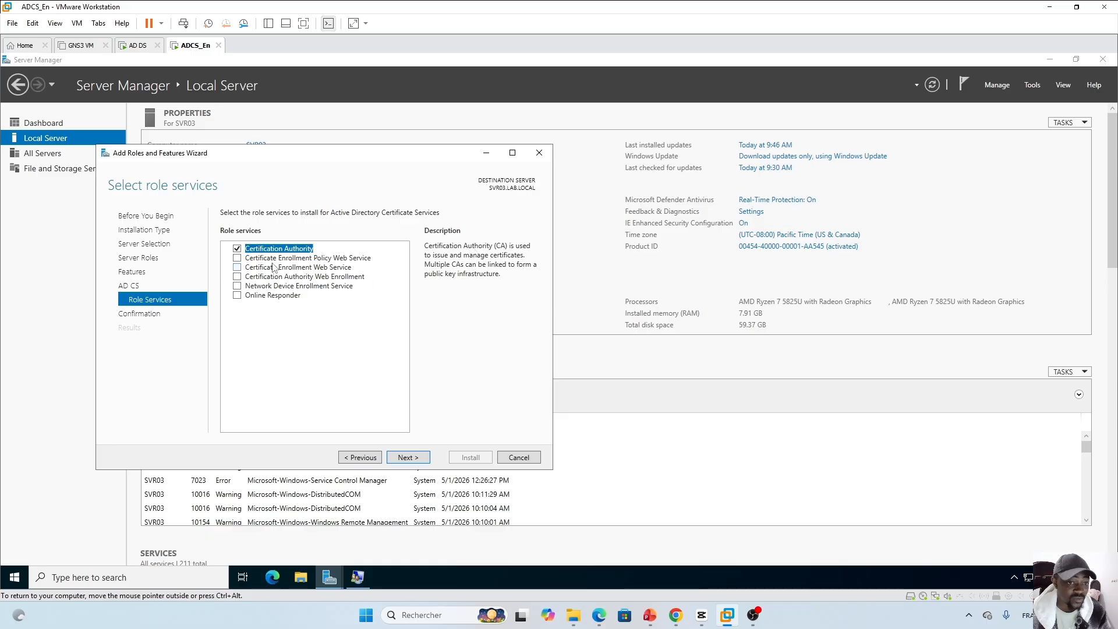
{"action": "left_click", "coordinate": [236, 259]}
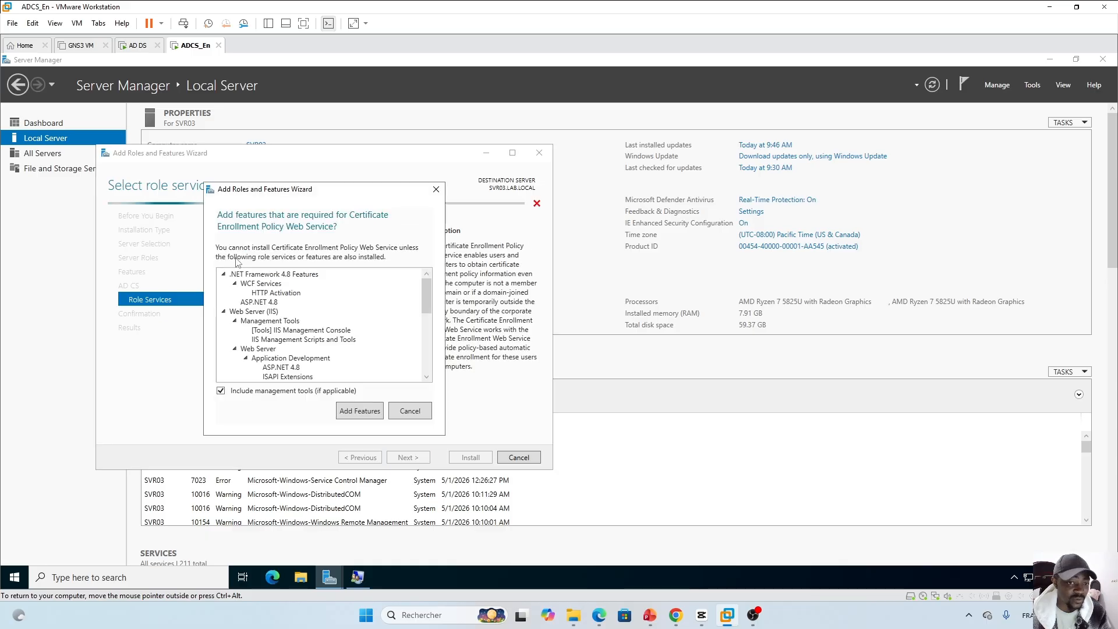
{"action": "left_click", "coordinate": [357, 411]}
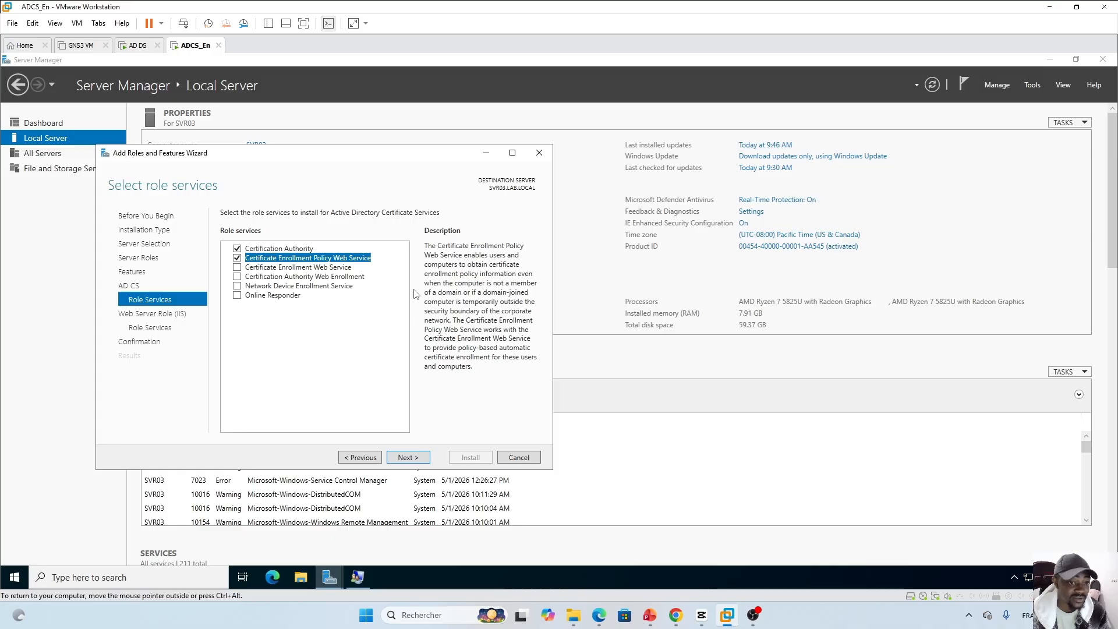
Step: Include the Certificate Enrollment Web Service and Certification Authority Web Enrollment role services, accepting the required features
{"action": "left_click", "coordinate": [258, 268]}
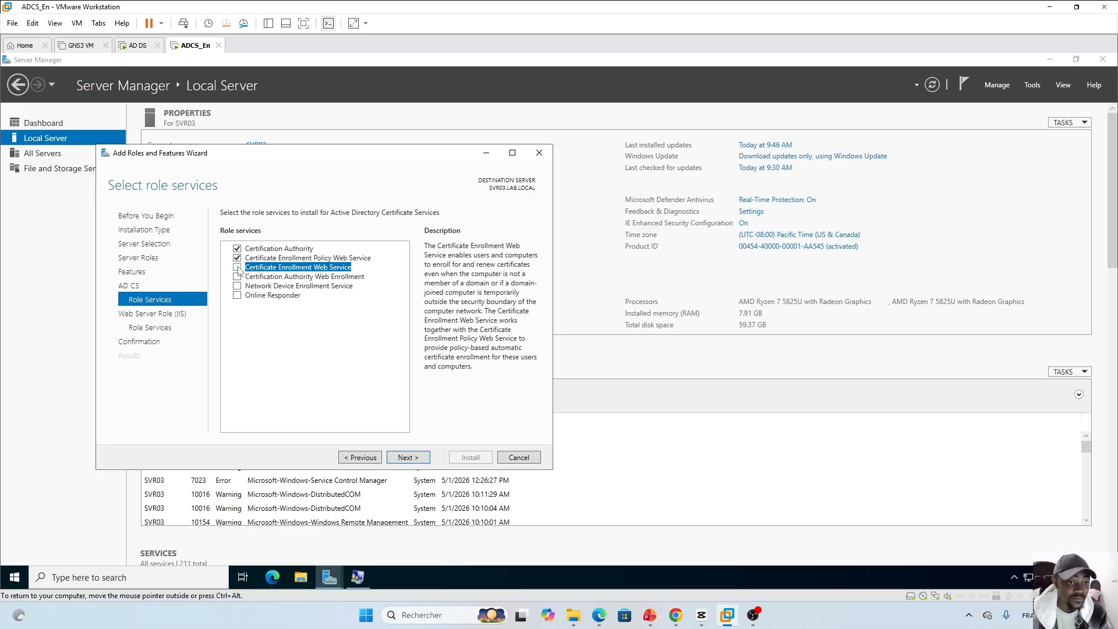
{"action": "left_click", "coordinate": [237, 268]}
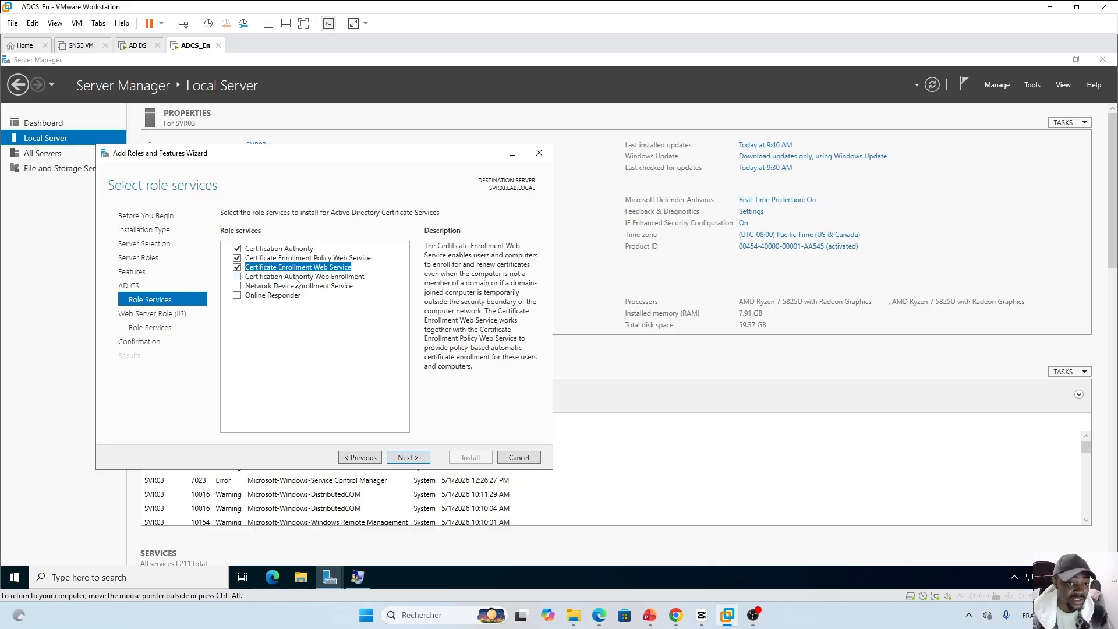
{"action": "left_click", "coordinate": [237, 277]}
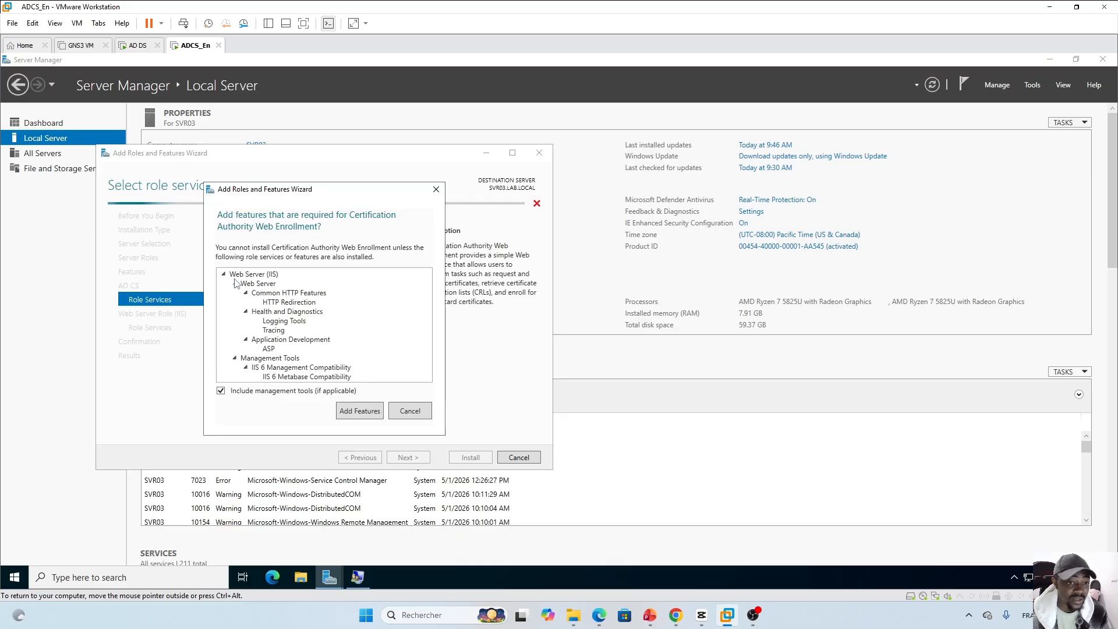
{"action": "left_click", "coordinate": [358, 409]}
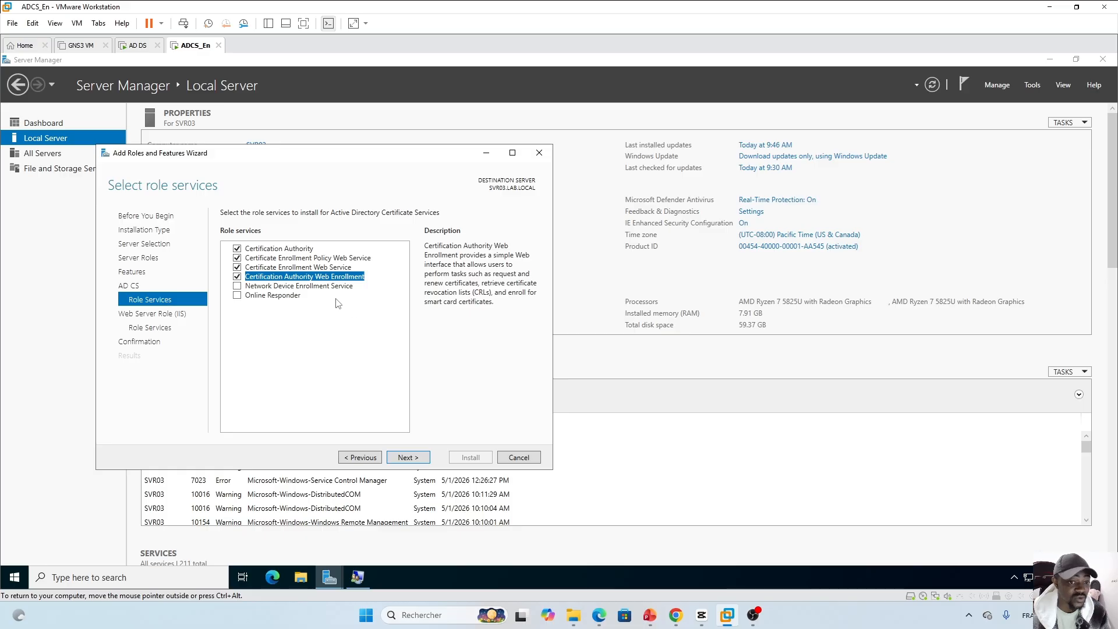
Step: Include the Network Device Enrollment Service and Online Responder role services with the required features
{"action": "left_click", "coordinate": [237, 286]}
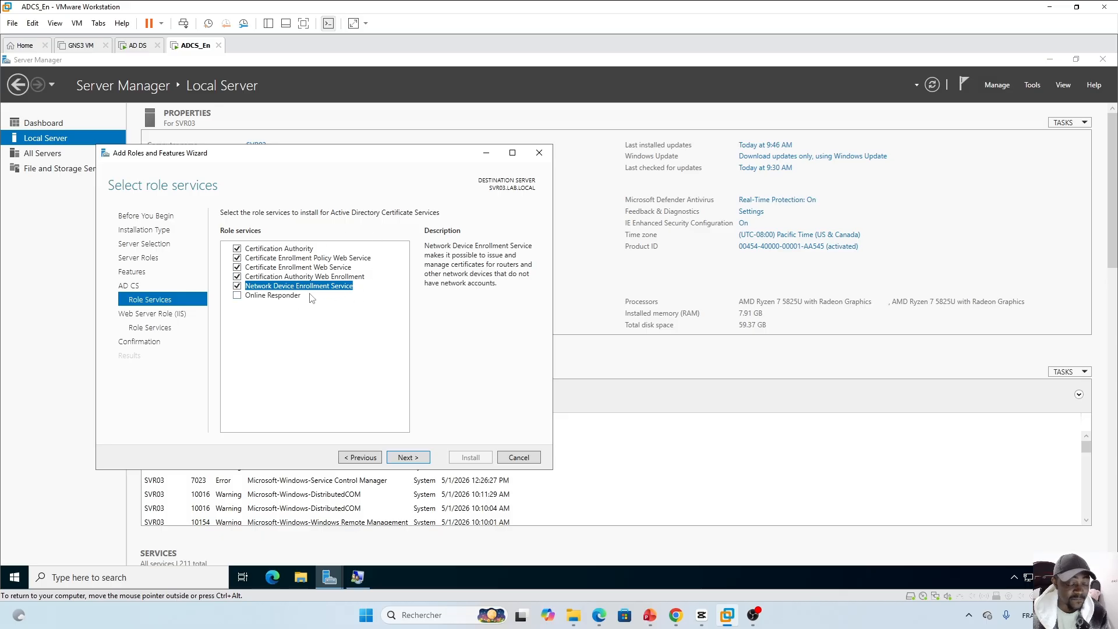
{"action": "left_click", "coordinate": [238, 296]}
{"action": "left_click", "coordinate": [354, 403]}
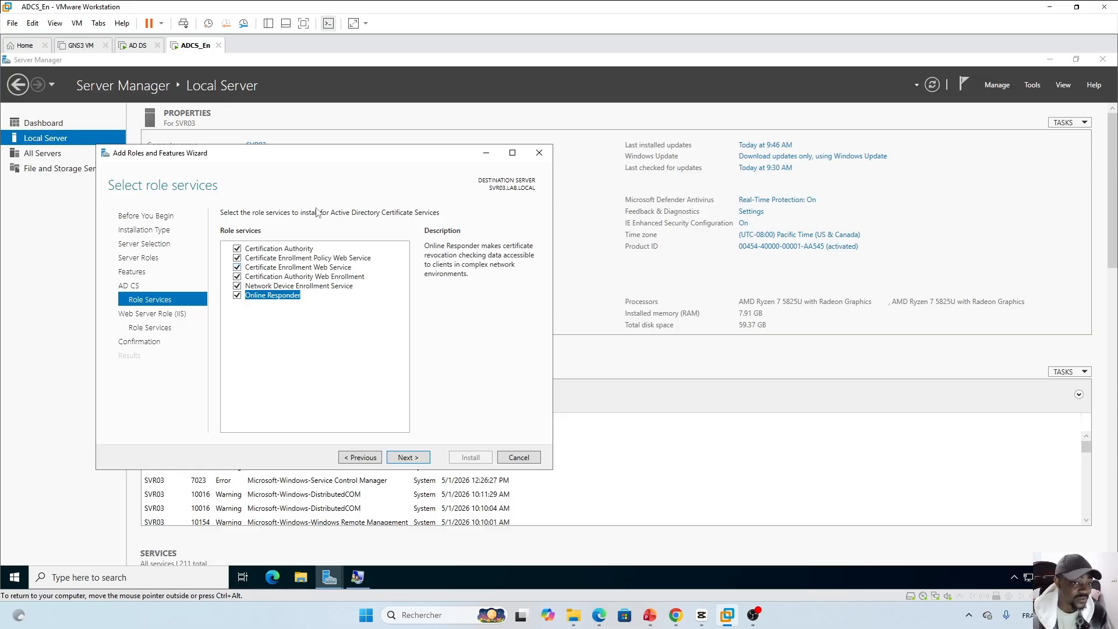
Step: Accept the preselected Web Server (IIS) role services and start the installation without enabling automatic restart
{"action": "left_click", "coordinate": [413, 460]}
{"action": "left_click", "coordinate": [413, 460]}
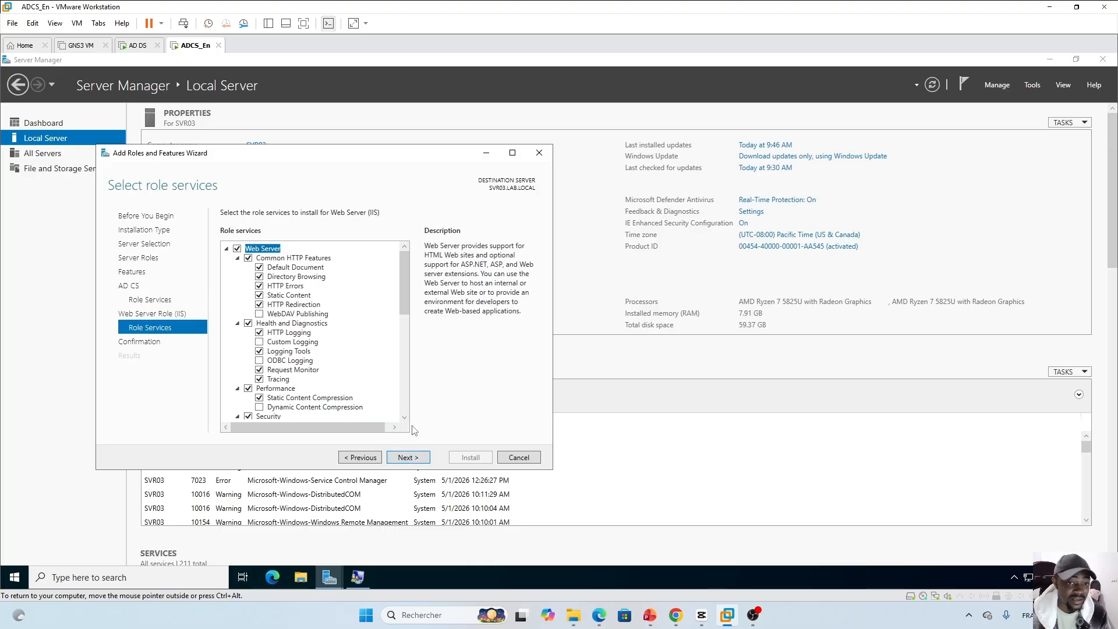
{"action": "left_click", "coordinate": [412, 460]}
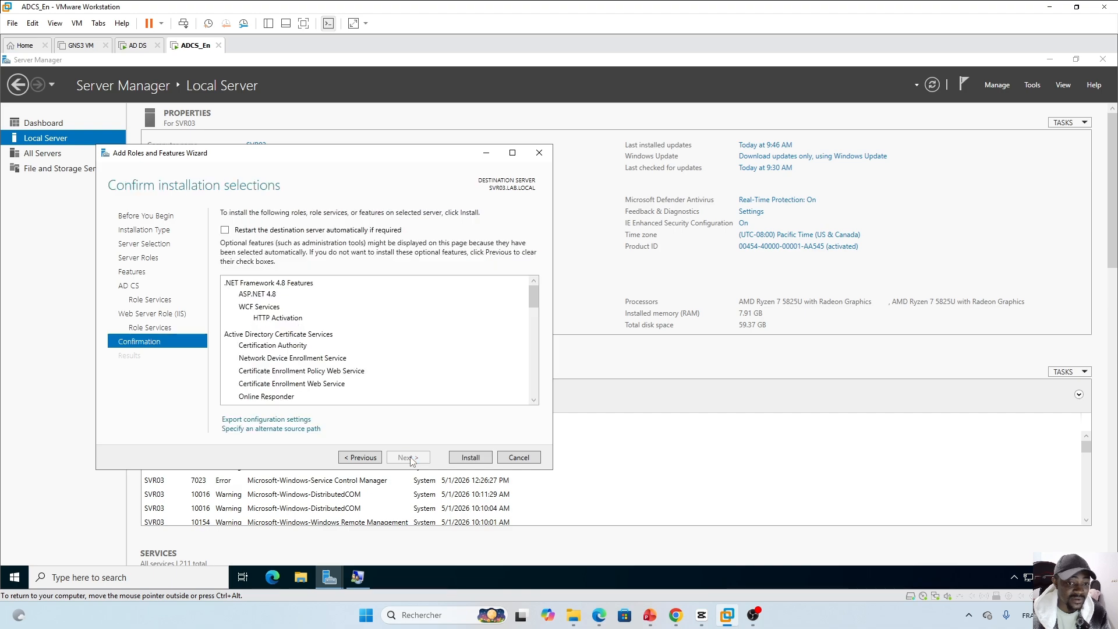
{"action": "left_click", "coordinate": [470, 457]}
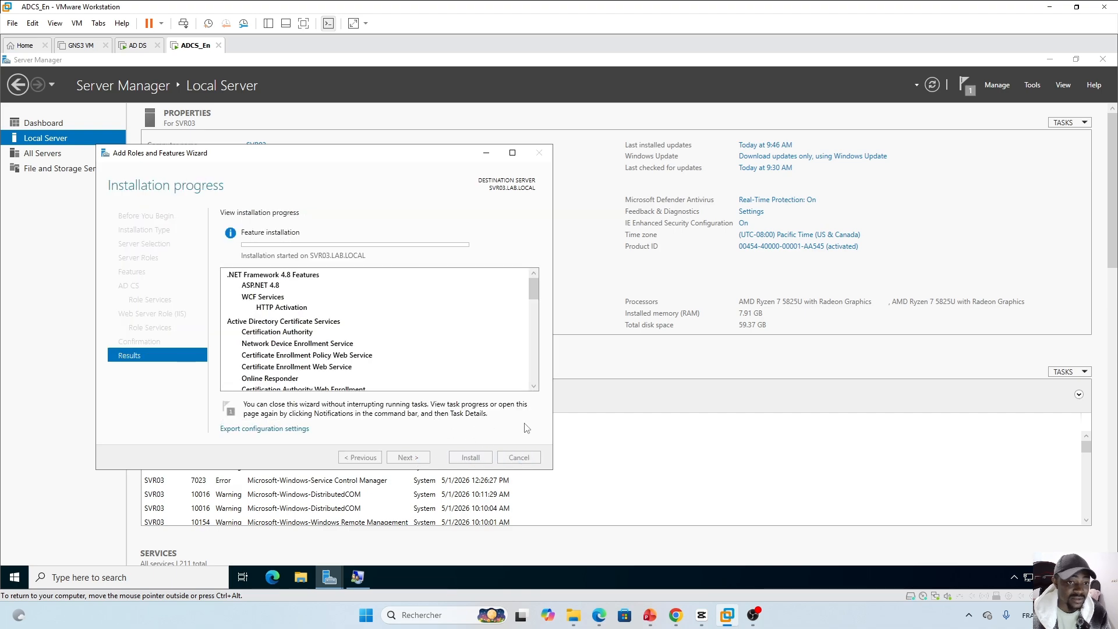